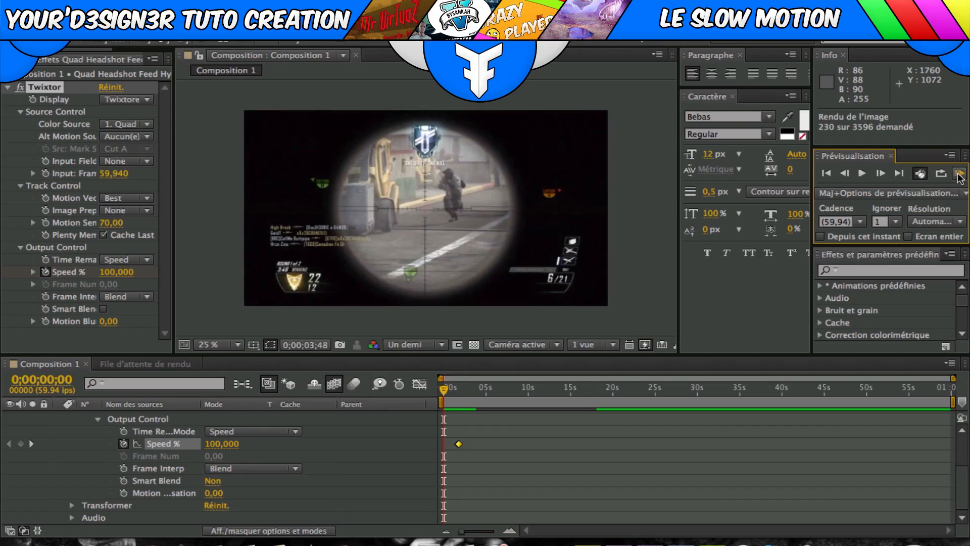
Run a RAM preview of the composition, stop it, and scrub forward to about 0;00;02;52
{"action": "left_click", "coordinate": [960, 177]}
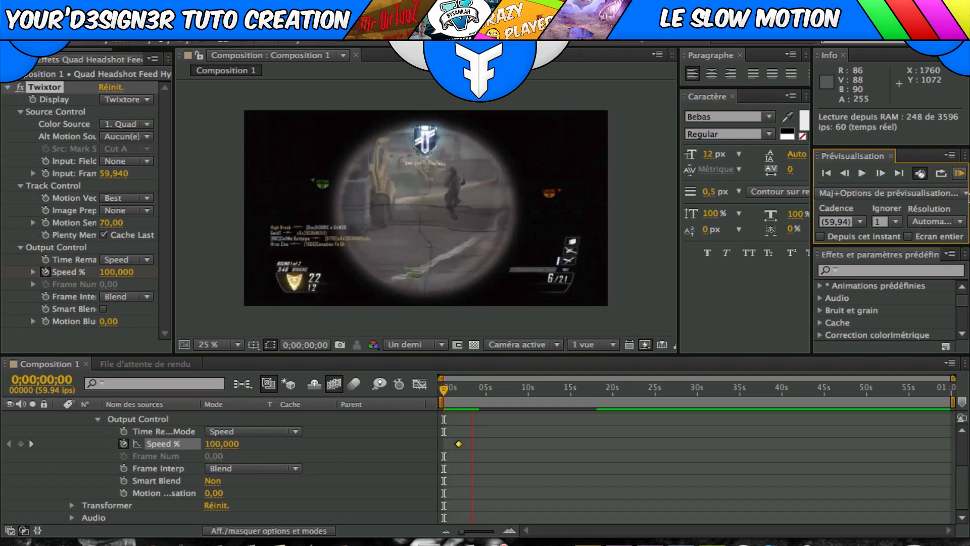
{"action": "key", "text": "space"}
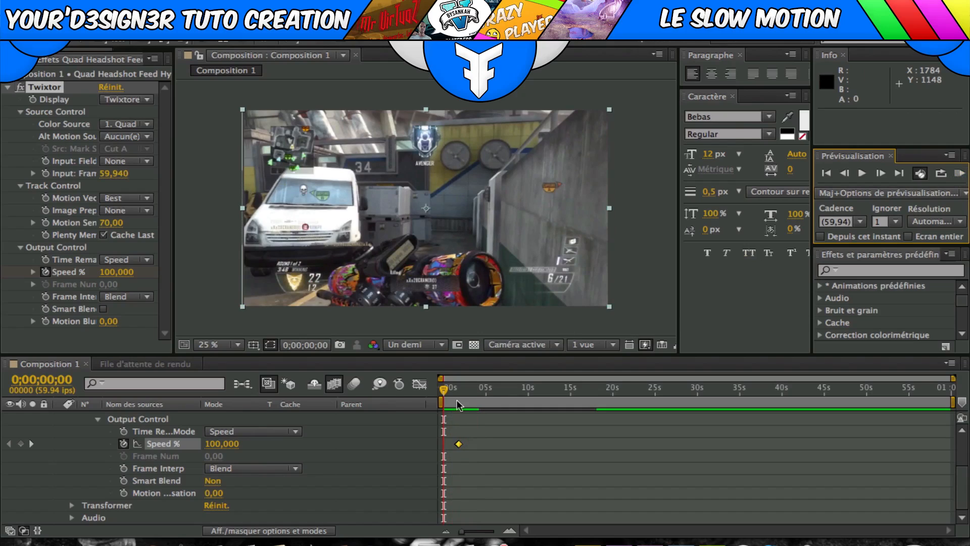
{"action": "left_click_drag", "start_coordinate": [464, 386], "coordinate": [468, 388]}
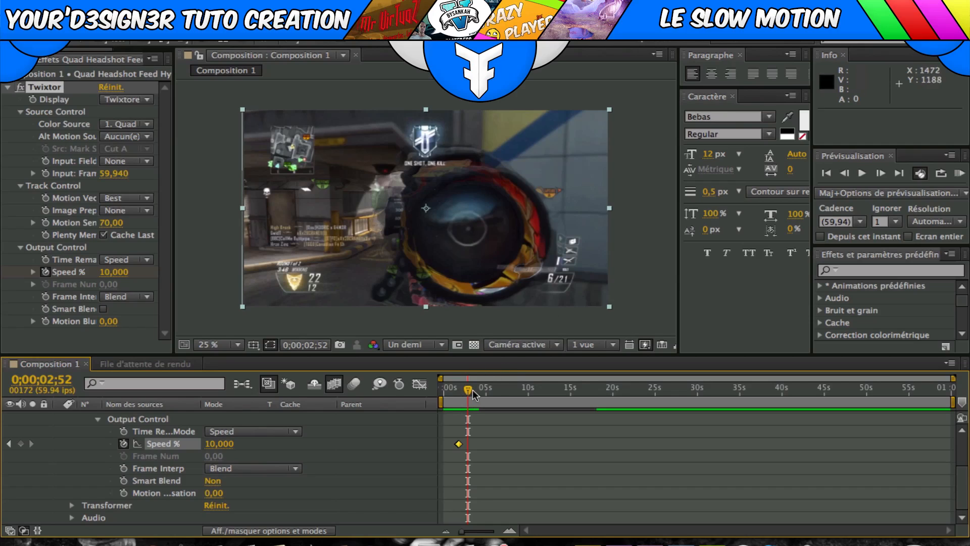
Add a Twixtor Speed % keyframe at 0;00;10;29 without changing the value
{"action": "left_click_drag", "start_coordinate": [472, 389], "coordinate": [532, 378]}
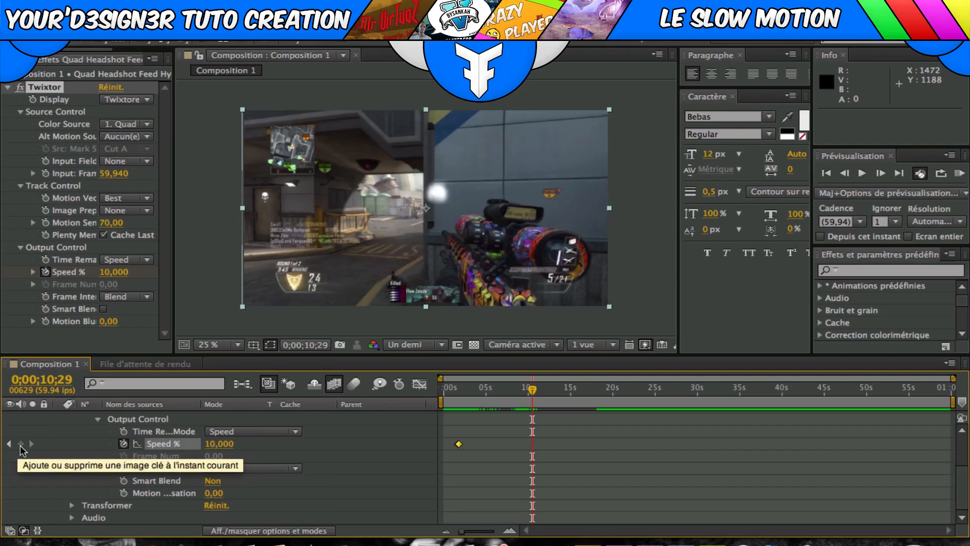
{"action": "scroll", "coordinate": [22, 451], "scroll_direction": "up", "scroll_amount": 3}
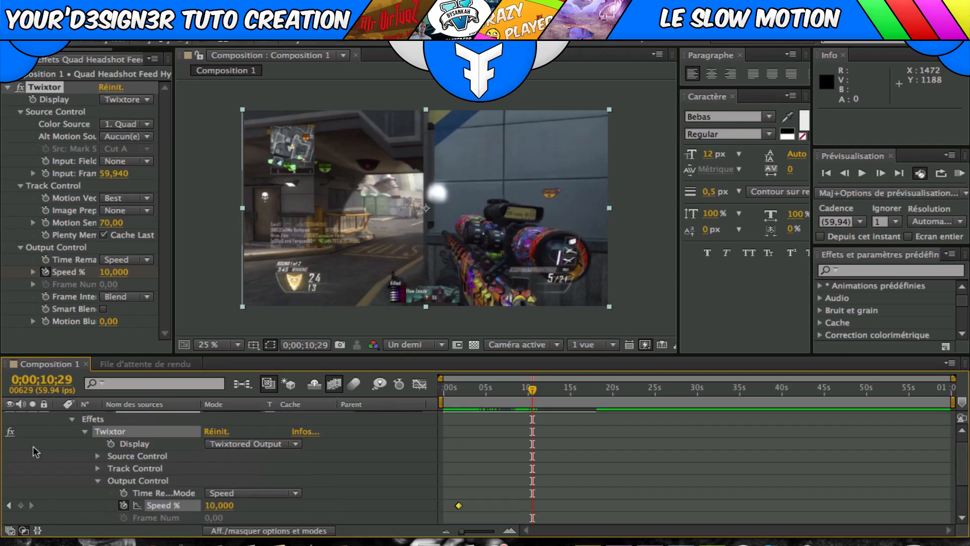
{"action": "scroll", "coordinate": [15, 462], "scroll_direction": "down", "scroll_amount": 3}
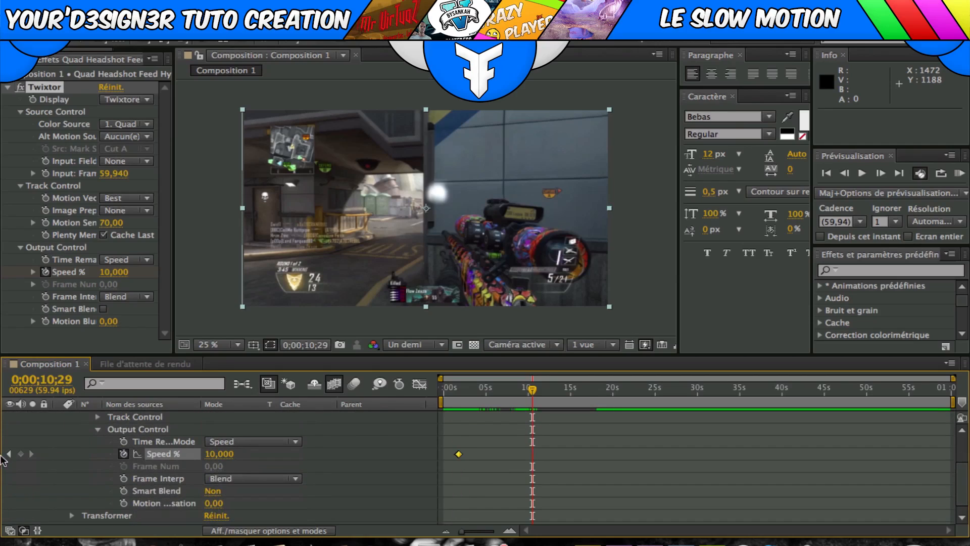
{"action": "left_click", "coordinate": [21, 454]}
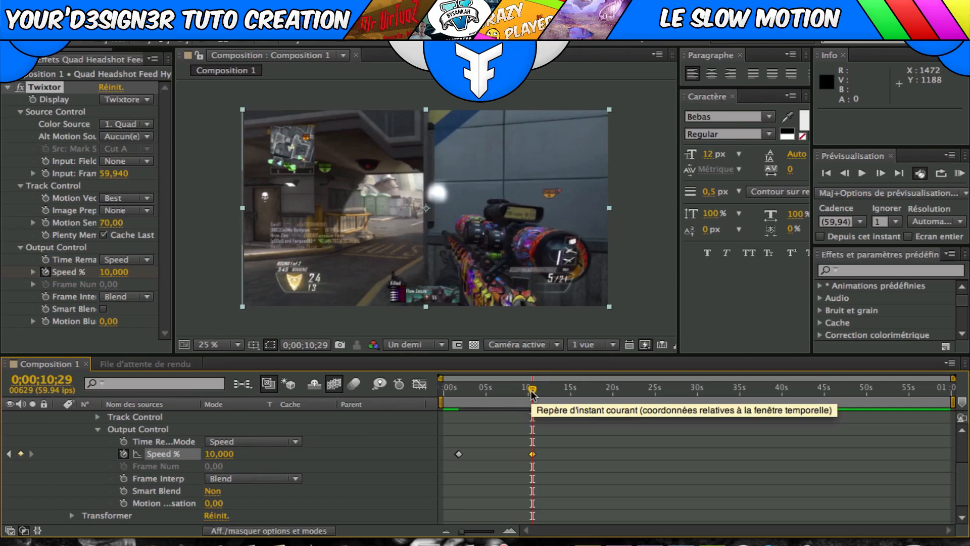
Set Twixtor's Speed % to 100 at 0;00;10;56
{"action": "left_click_drag", "start_coordinate": [533, 394], "coordinate": [537, 394]}
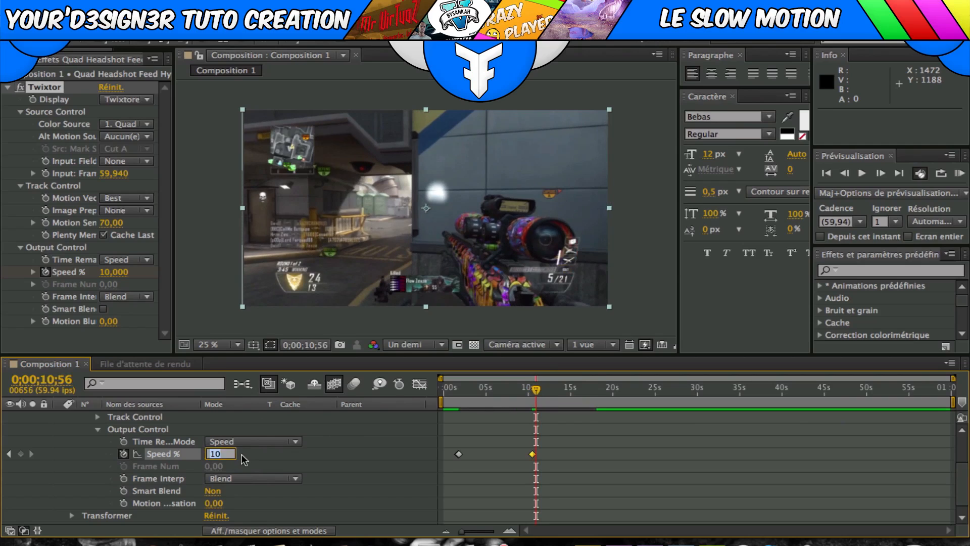
{"action": "type", "text": "100"}
{"action": "key", "text": "Return"}
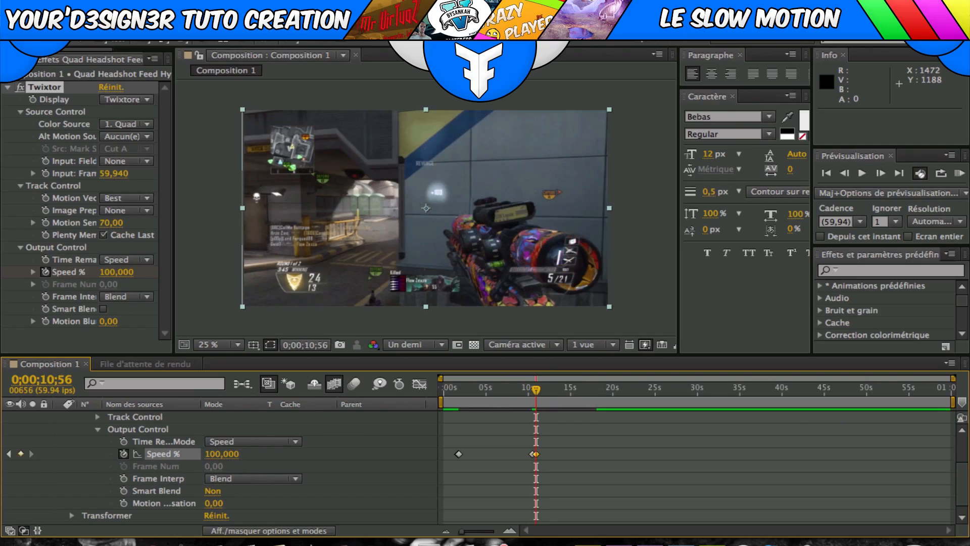
Return to the start of the composition and run a RAM preview of the slow motion
{"action": "scroll", "coordinate": [393, 504], "scroll_direction": "down", "scroll_amount": 1}
{"action": "key", "text": "Home"}
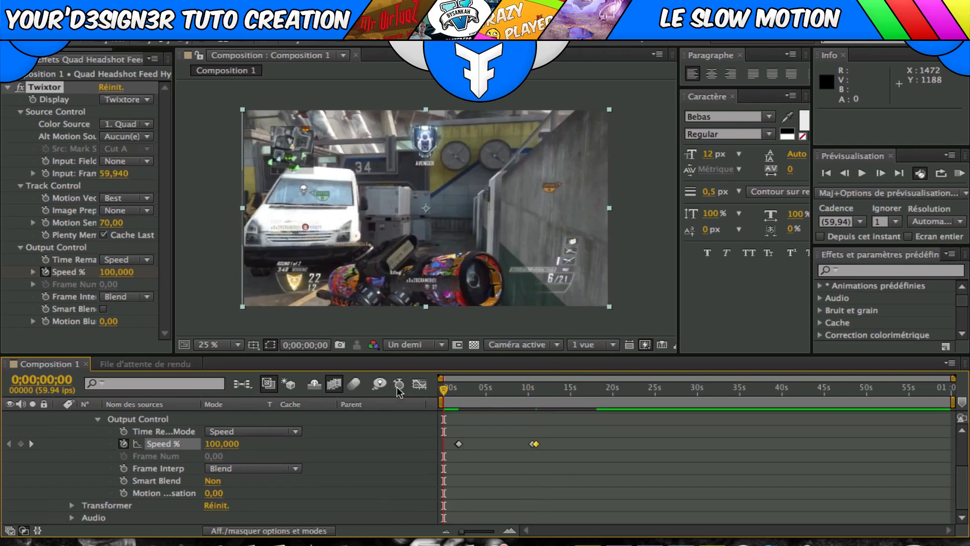
{"action": "left_click", "coordinate": [955, 176]}
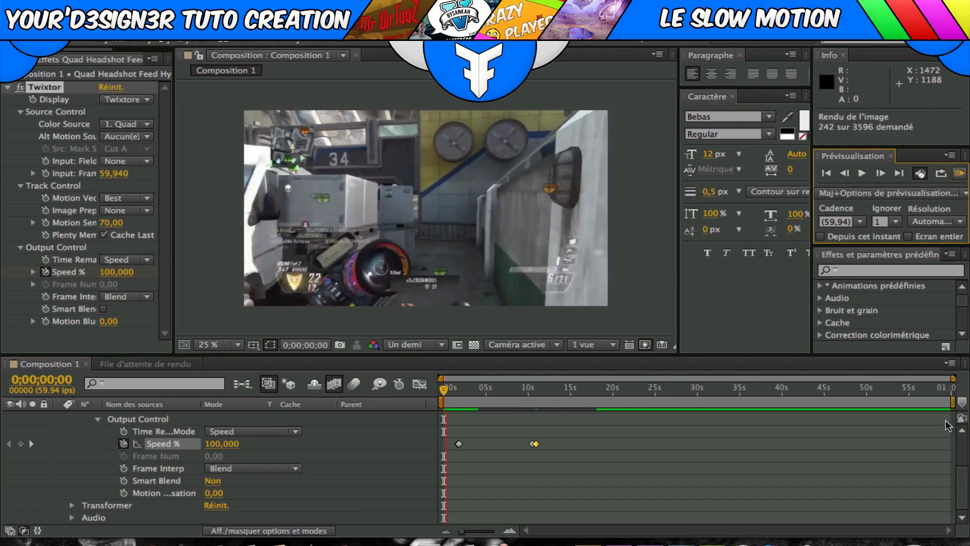
Shorten the work area so that it runs from 0;00;00;00 to 0;00;15;19
{"action": "left_click_drag", "start_coordinate": [953, 401], "coordinate": [699, 402]}
{"action": "left_click_drag", "start_coordinate": [629, 401], "coordinate": [572, 407]}
{"action": "left_click_drag", "start_coordinate": [953, 379], "coordinate": [574, 393]}
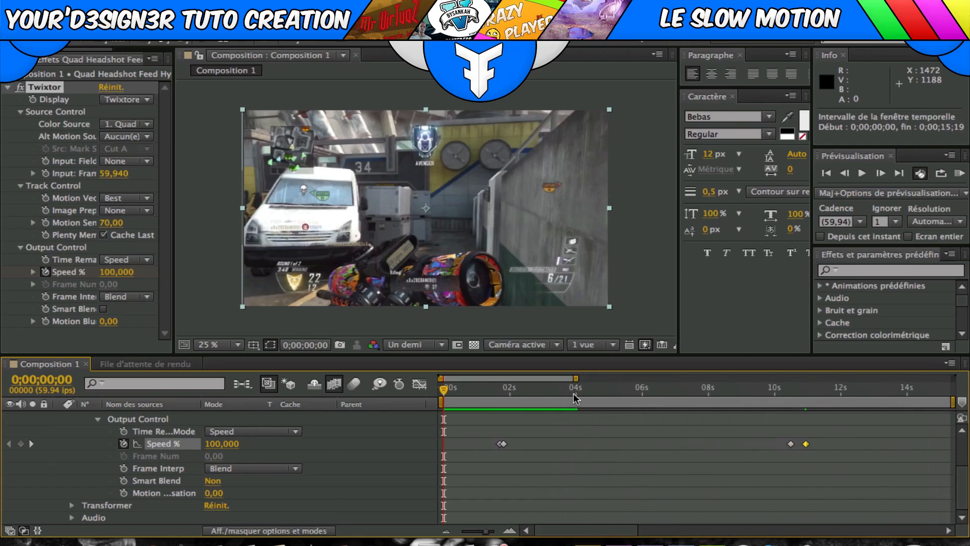
Switch the preview from looping to playing once and run a RAM preview of the work area
{"action": "left_click", "coordinate": [948, 169]}
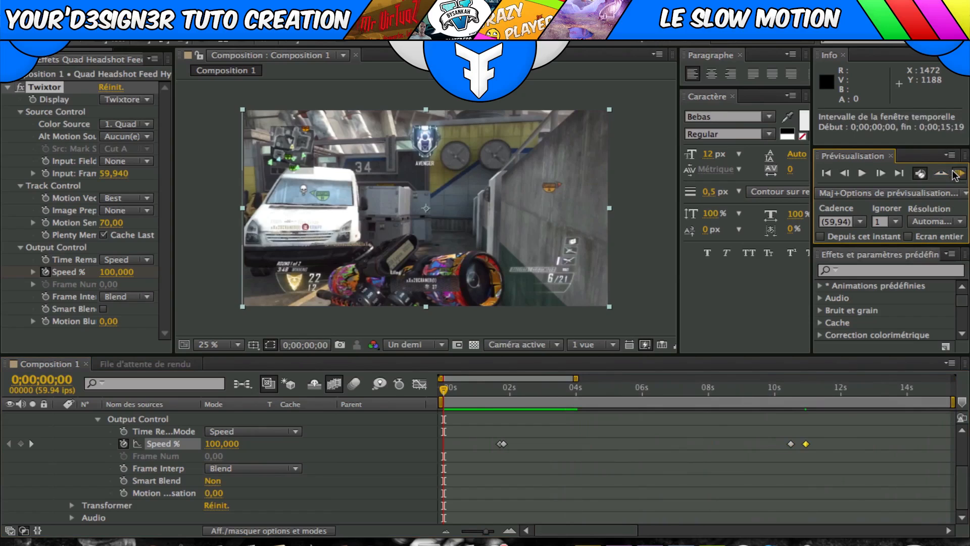
{"action": "left_click", "coordinate": [956, 175]}
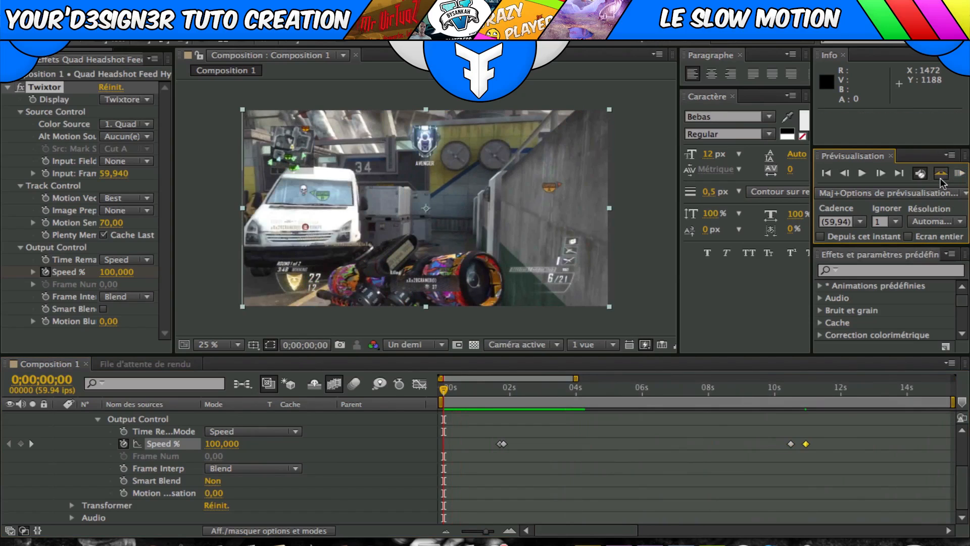
{"action": "left_click", "coordinate": [959, 174]}
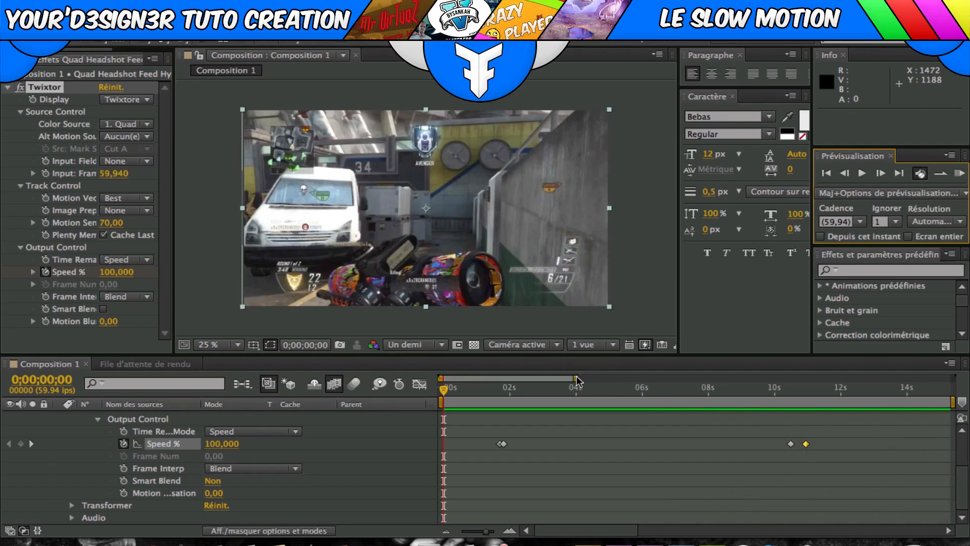
Undo the work area change and the Speed % keyframes added around 0;00;10;29 and 0;00;10;56
{"action": "left_click_drag", "start_coordinate": [576, 378], "coordinate": [960, 379]}
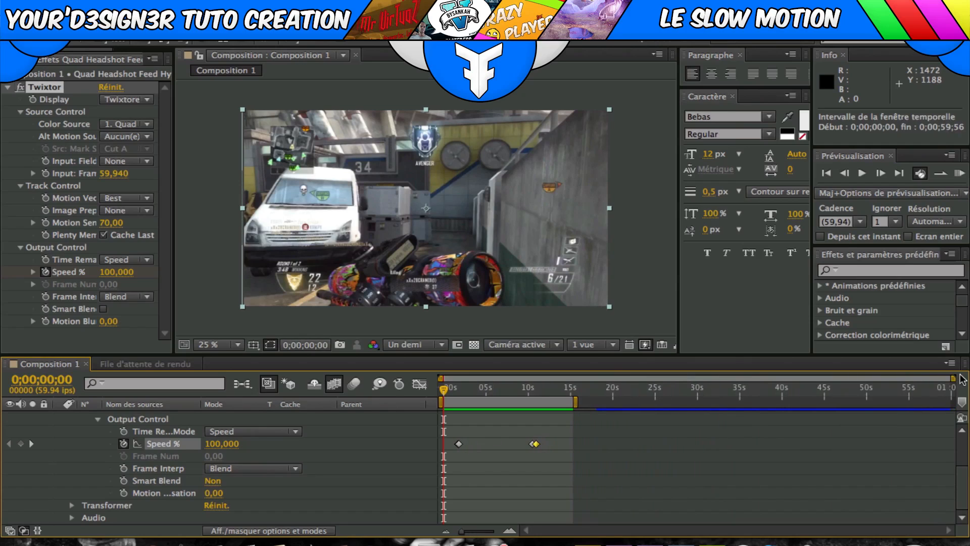
{"action": "key", "text": "ctrl+z"}
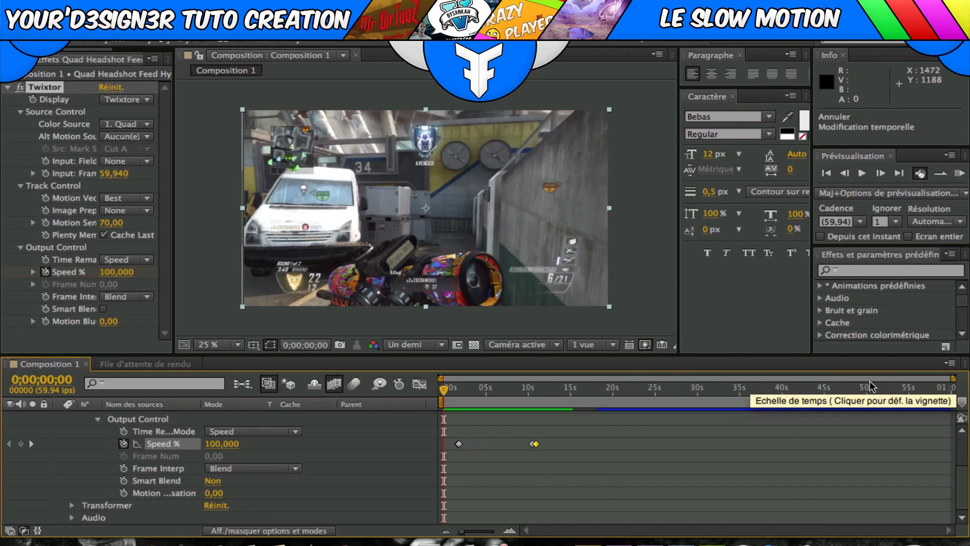
{"action": "key", "text": "k"}
{"action": "key", "text": "k"}
{"action": "key", "text": "ctrl+z"}
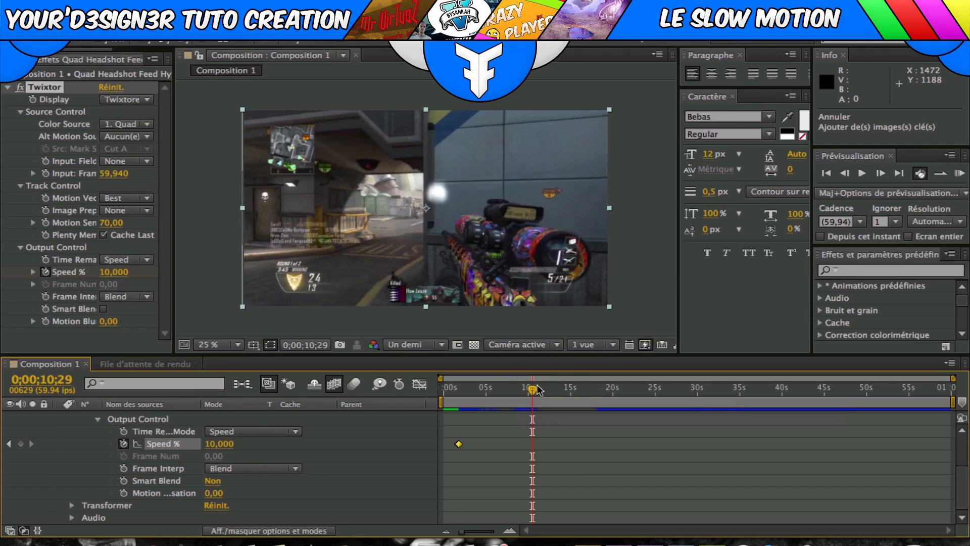
Go back to 0;00;01;48 and delete the gameplay clip layer with its Twixtor effect from the composition
{"action": "left_click_drag", "start_coordinate": [537, 388], "coordinate": [463, 388]}
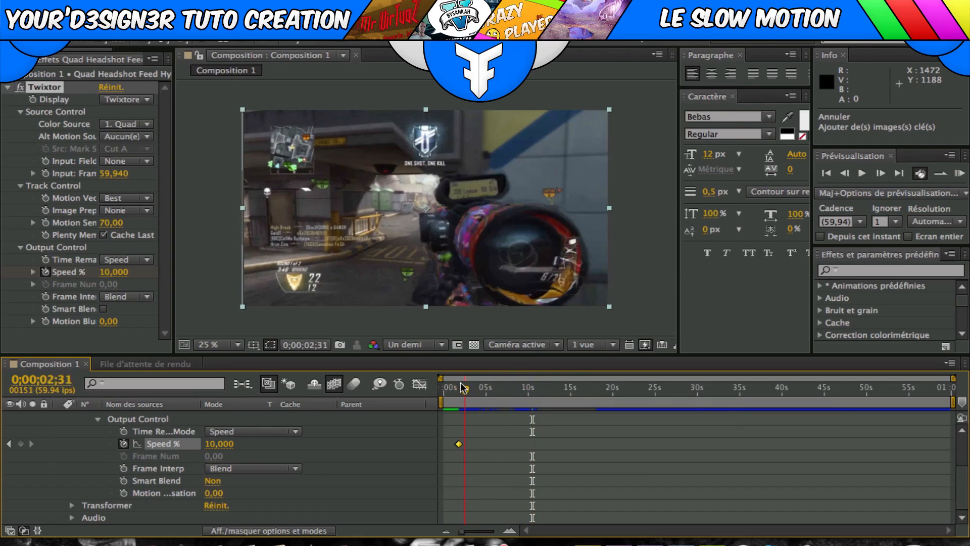
{"action": "left_click", "coordinate": [458, 388]}
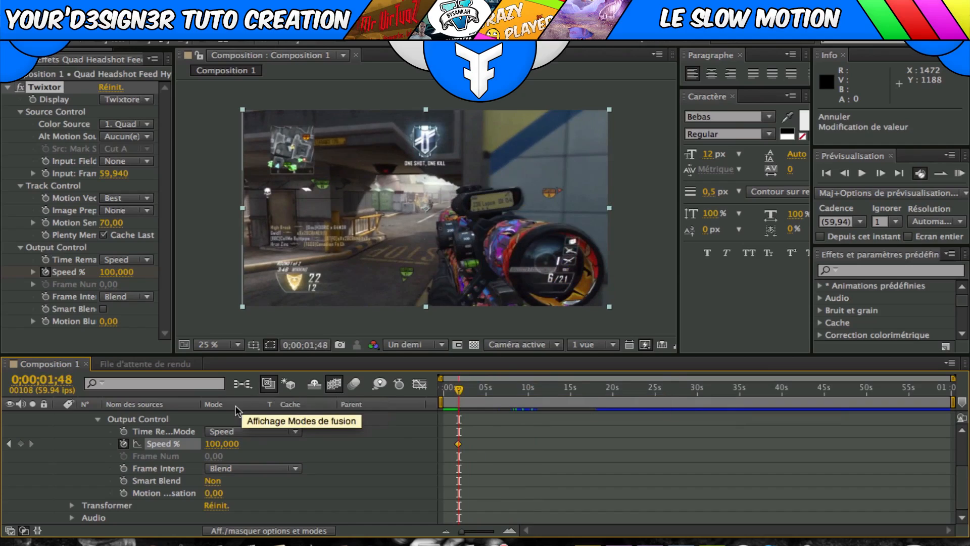
{"action": "scroll", "coordinate": [217, 440], "scroll_direction": "up", "scroll_amount": 5}
{"action": "left_click", "coordinate": [124, 417]}
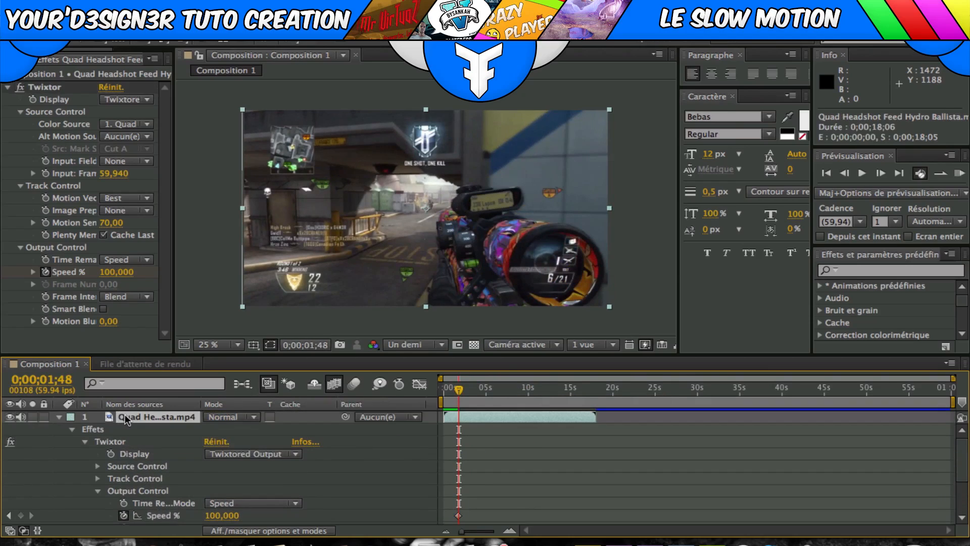
{"action": "key", "text": "Delete"}
Add the Quad Headshot Feed Hydro Ballista footage to the composition again and scale it to about 151% to fill the frame
{"action": "left_click", "coordinate": [23, 59]}
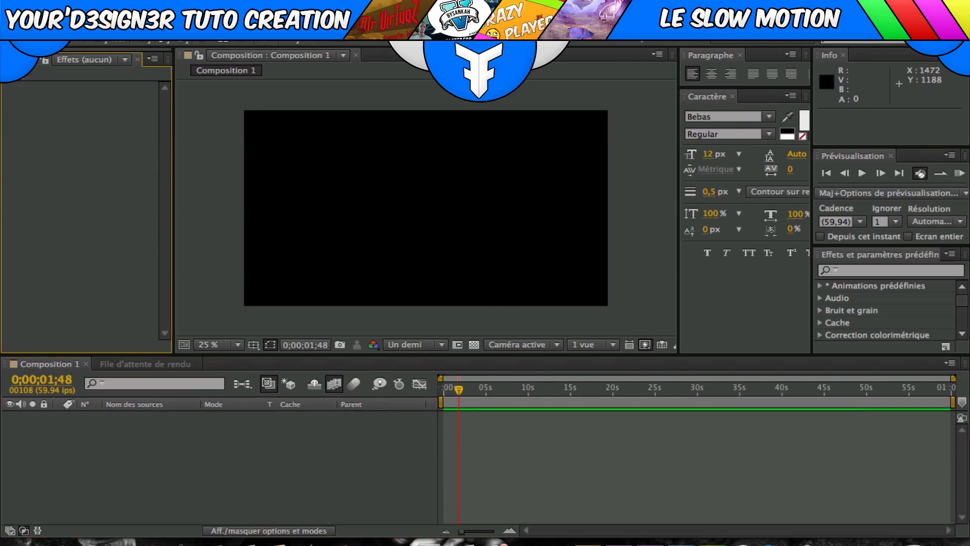
{"action": "left_click_drag", "start_coordinate": [113, 202], "coordinate": [237, 425]}
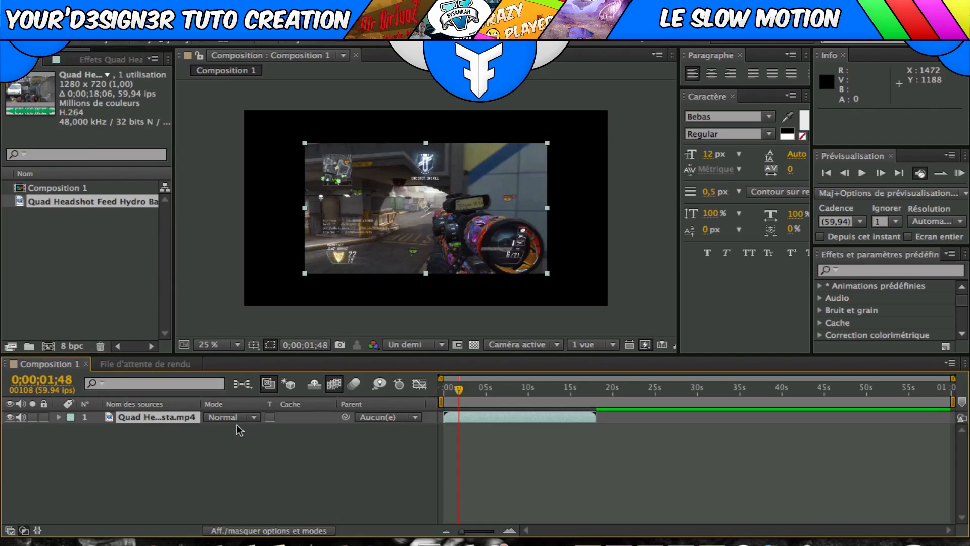
{"action": "left_click_drag", "start_coordinate": [547, 143], "coordinate": [624, 114]}
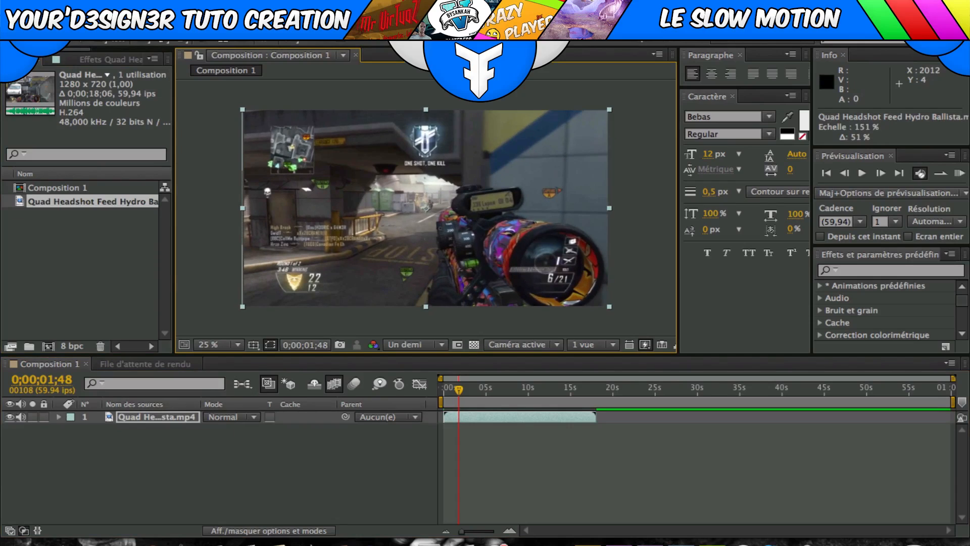
Apply the RE:Vision Twixtor effect to the clip and set its input frame rate to 59,94
{"action": "left_click", "coordinate": [354, 10]}
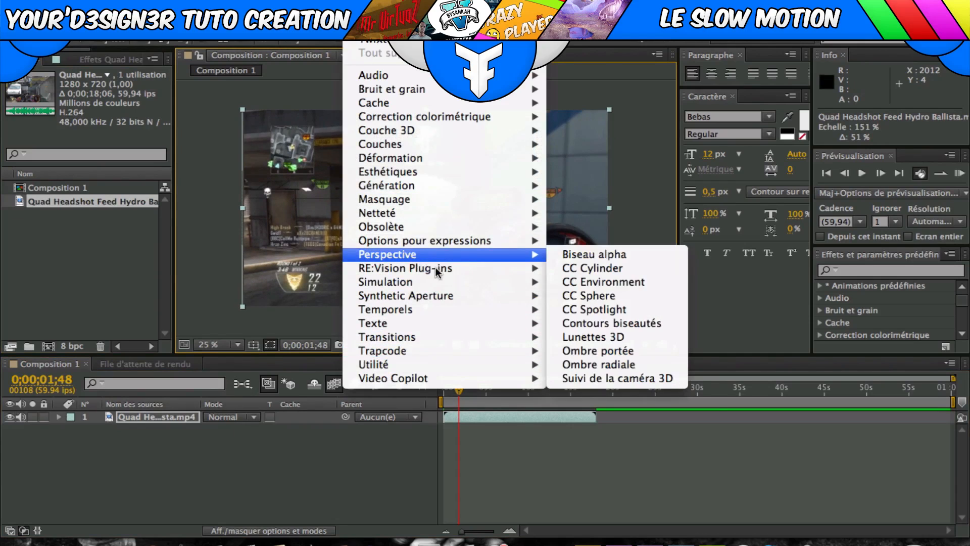
{"action": "mouse_move", "coordinate": [505, 282]}
{"action": "mouse_move", "coordinate": [531, 267]}
{"action": "left_click", "coordinate": [582, 281]}
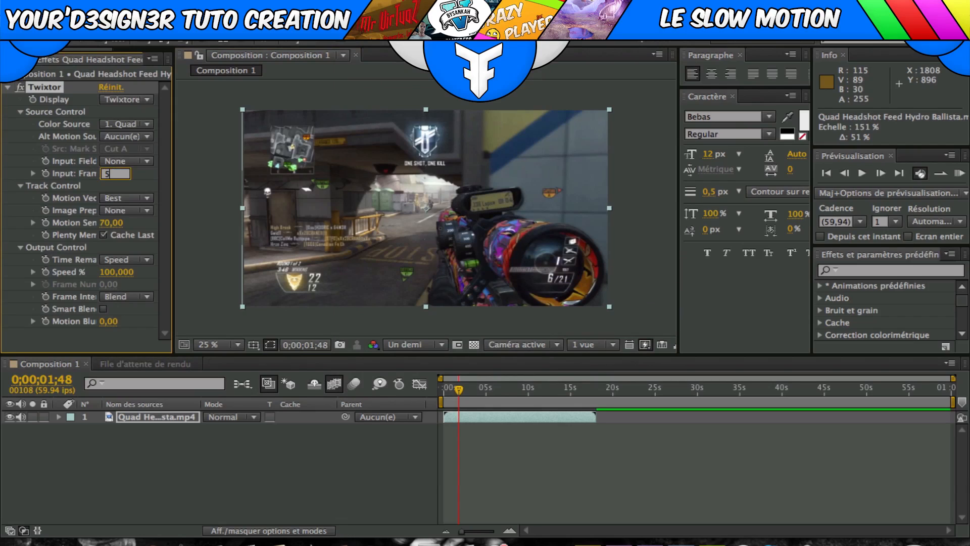
{"action": "key", "text": "Return"}
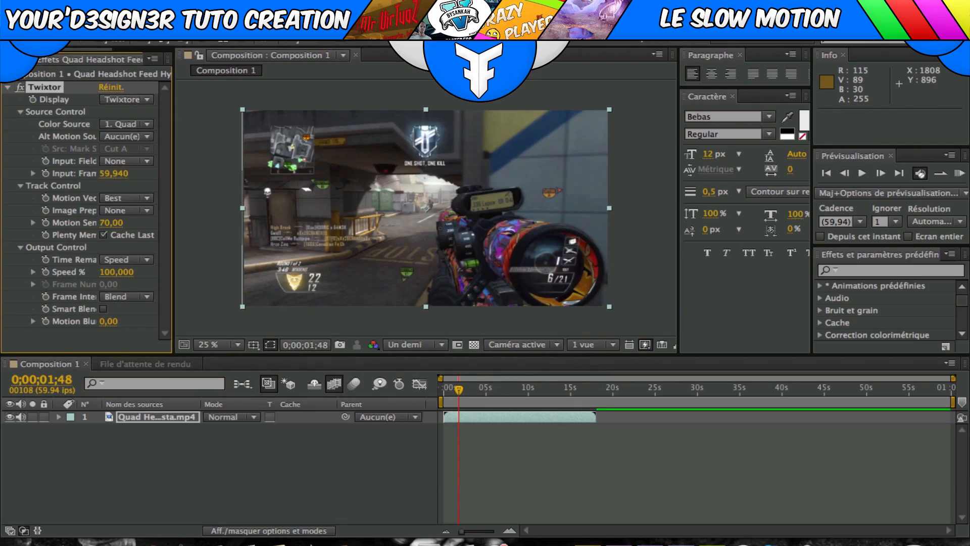
Expand Twixtor's Output Control on the layer and start keyframing Speed % at 0;00;01;48
{"action": "left_click", "coordinate": [59, 417]}
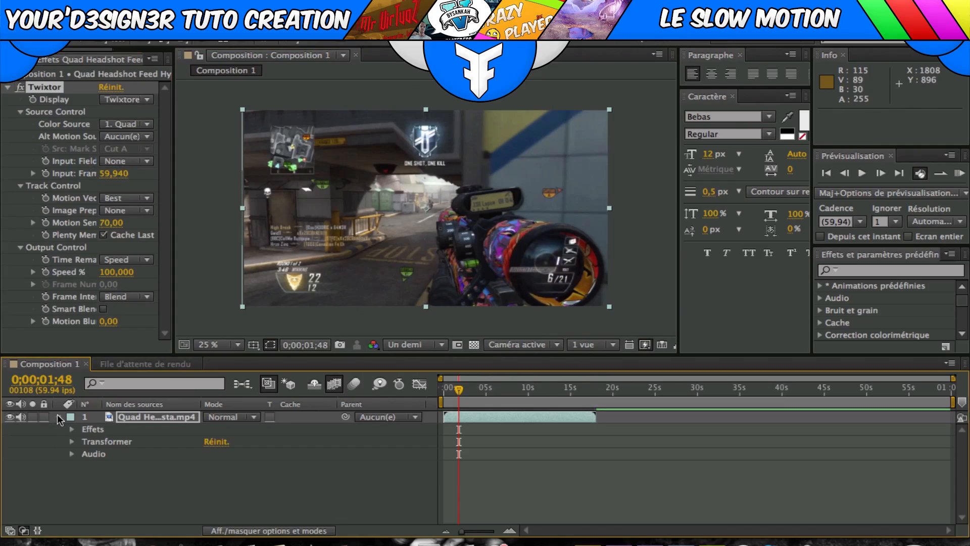
{"action": "left_click", "coordinate": [59, 417]}
{"action": "left_click", "coordinate": [59, 417]}
{"action": "left_click", "coordinate": [72, 429]}
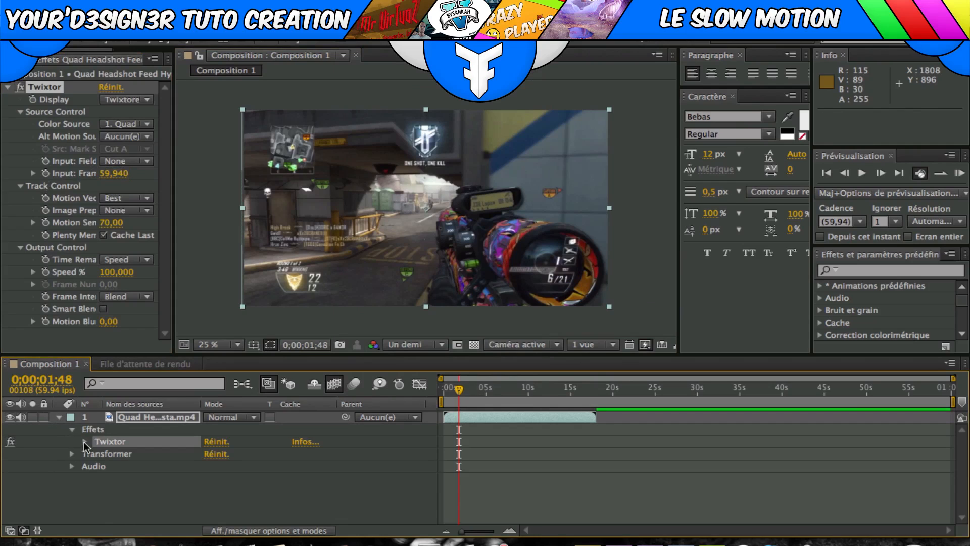
{"action": "left_click", "coordinate": [84, 442]}
{"action": "left_click", "coordinate": [99, 490]}
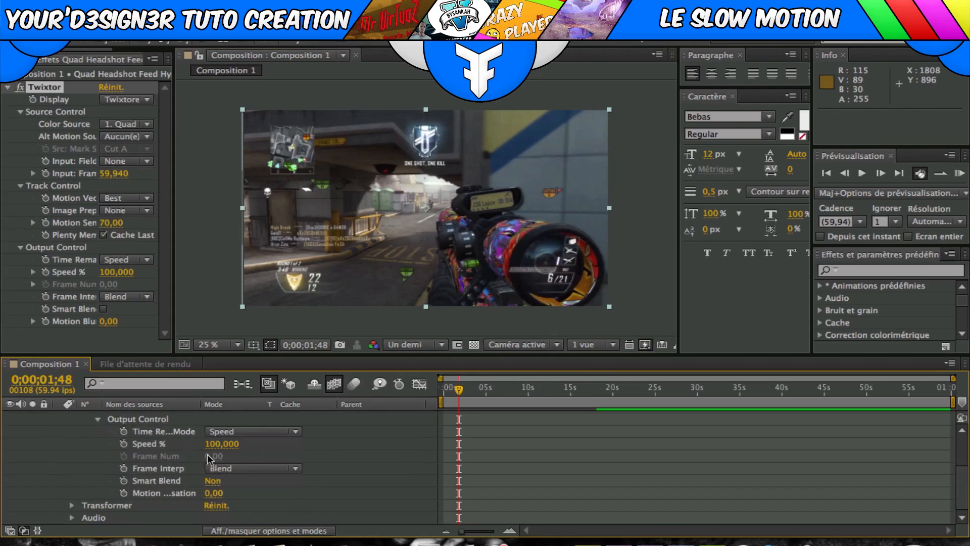
{"action": "left_click", "coordinate": [123, 443]}
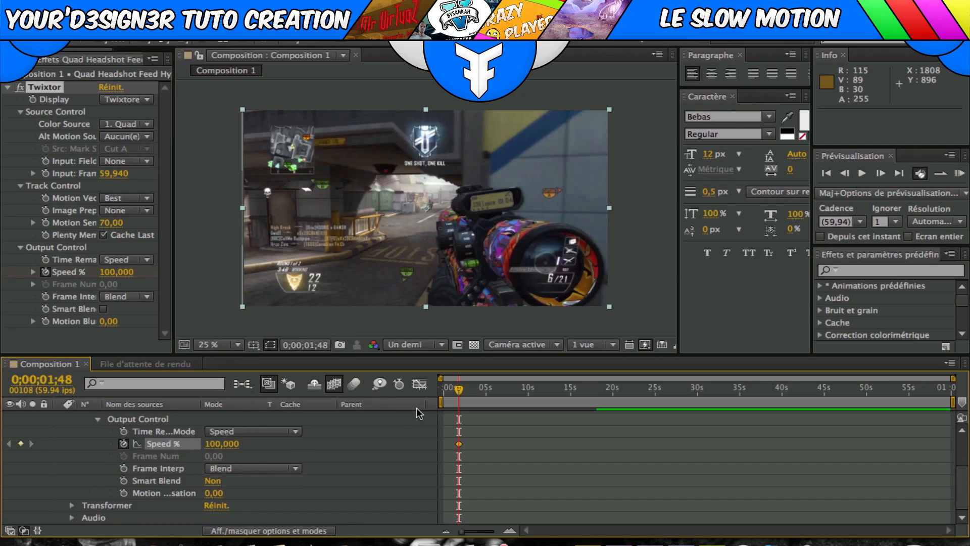
Set Twixtor's Speed % to 10 at 0;00;01;58
{"action": "left_click_drag", "start_coordinate": [461, 389], "coordinate": [462, 388]}
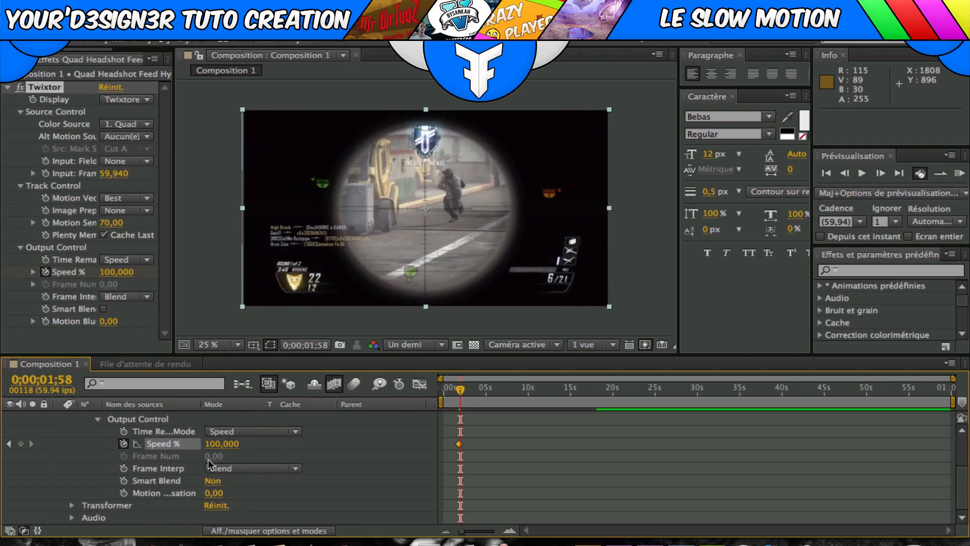
{"action": "key", "text": "Return"}
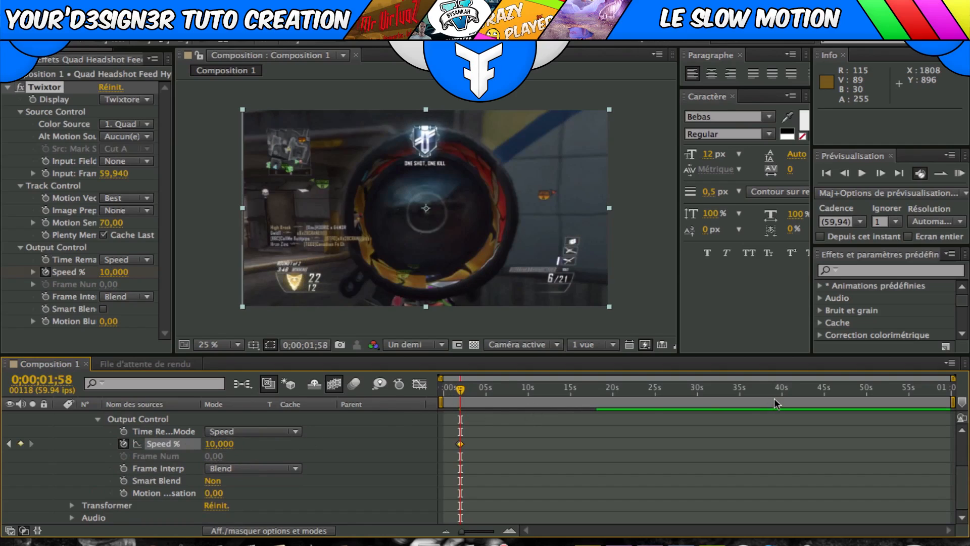
Scrub through the slowed clip to about 0;00;13;10 to look for the end of the slow-motion passage
{"action": "left_click_drag", "start_coordinate": [774, 399], "coordinate": [790, 400]}
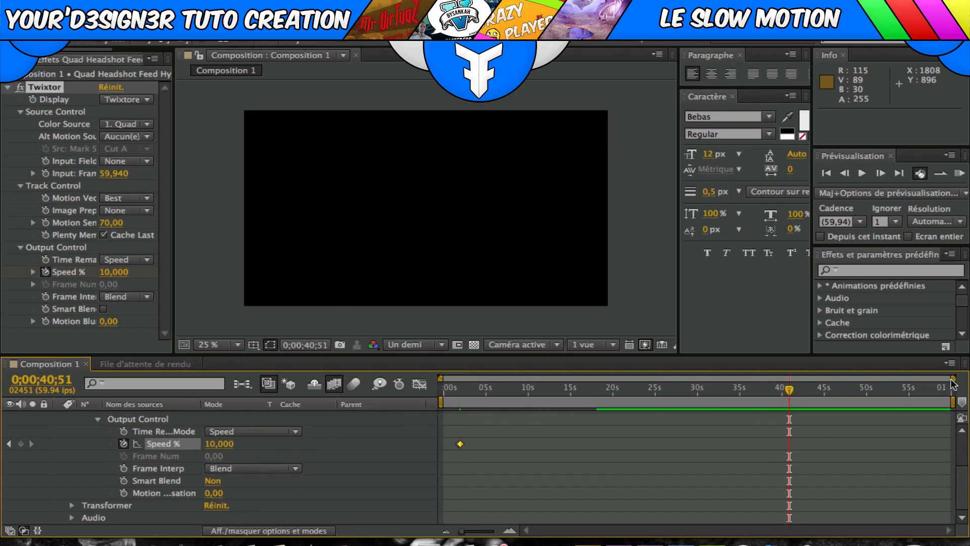
{"action": "left_click_drag", "start_coordinate": [616, 390], "coordinate": [553, 388]}
{"action": "scroll", "coordinate": [172, 426], "scroll_direction": "up", "scroll_amount": 5}
{"action": "left_click_drag", "start_coordinate": [572, 388], "coordinate": [556, 363]}
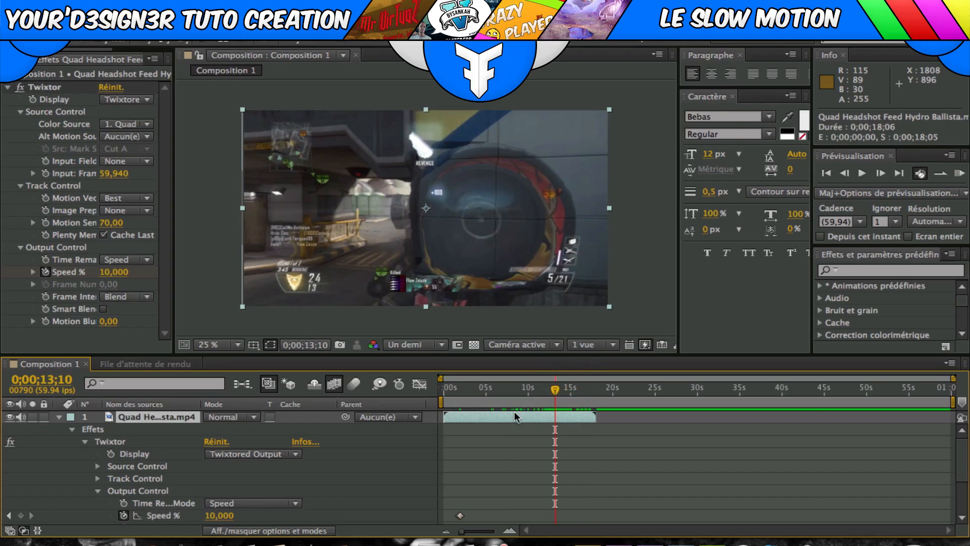
Apply the Déformation temporelle effect from the Temporels category to the gameplay clip in Composition 1
{"action": "right_click", "coordinate": [516, 411]}
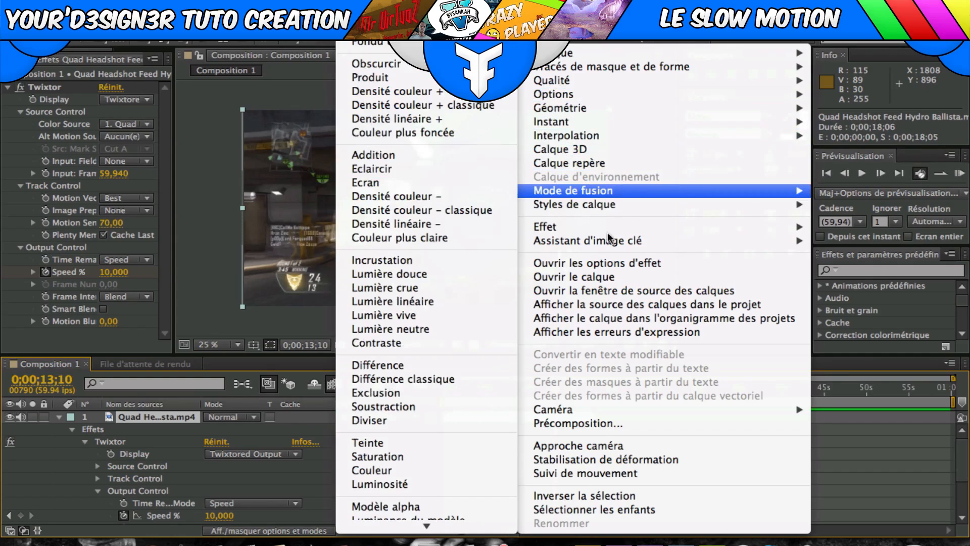
{"action": "left_click", "coordinate": [360, 33]}
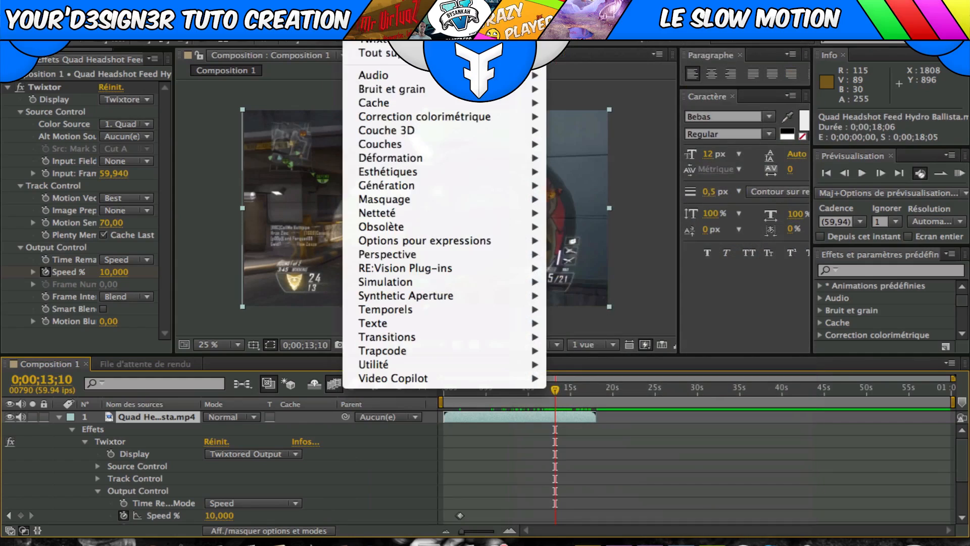
{"action": "mouse_move", "coordinate": [468, 385]}
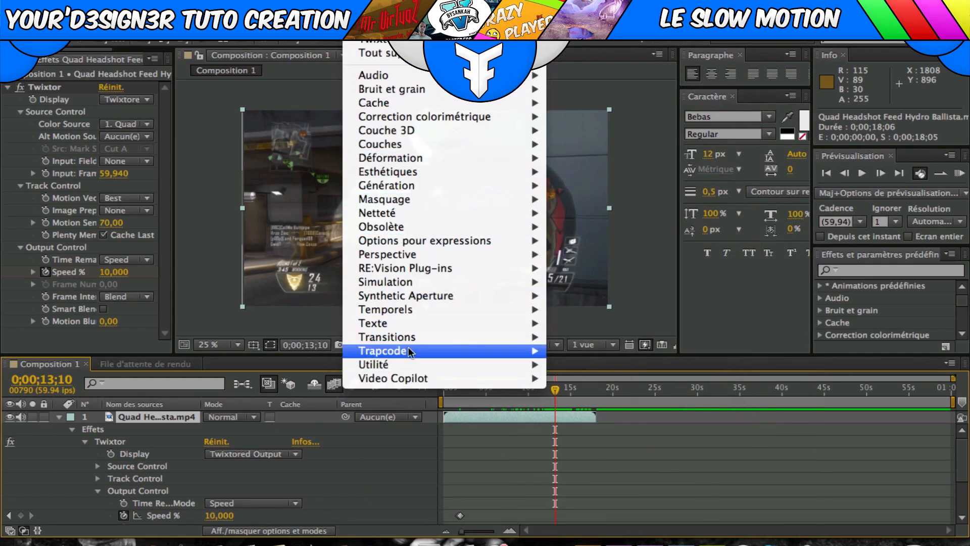
{"action": "mouse_move", "coordinate": [404, 339]}
{"action": "mouse_move", "coordinate": [402, 309]}
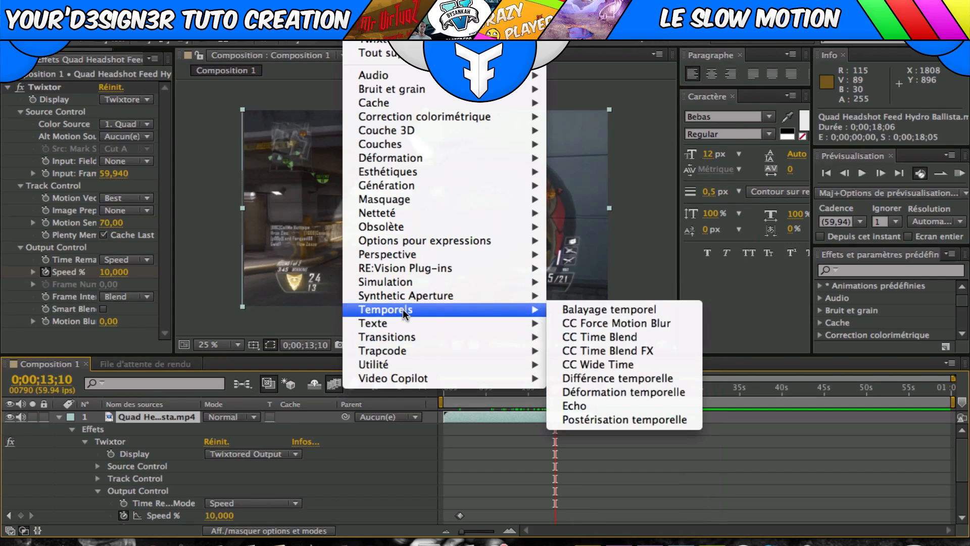
{"action": "left_click", "coordinate": [600, 390]}
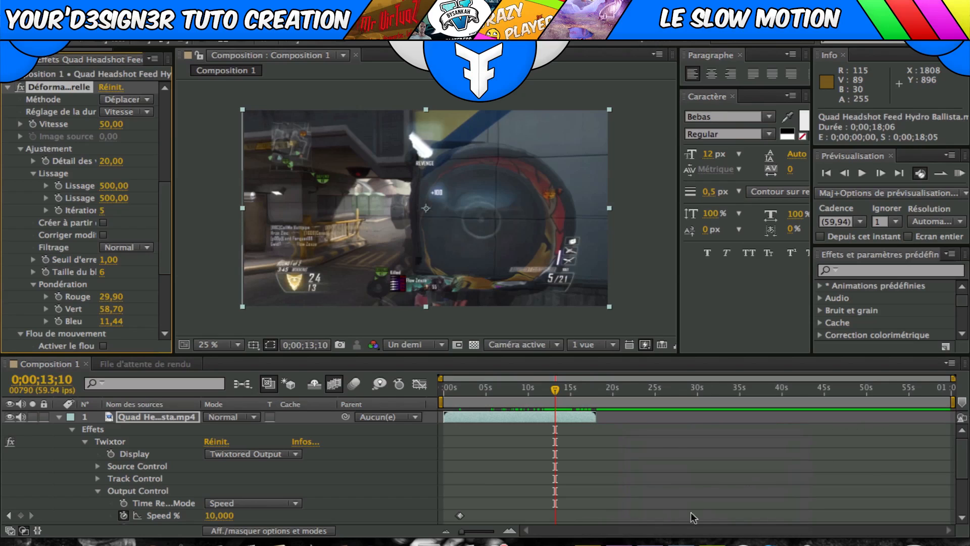
Force After Effects to quit and ignore the offer to send a report to Apple
{"action": "right_click", "coordinate": [680, 537]}
{"action": "left_click", "coordinate": [674, 519]}
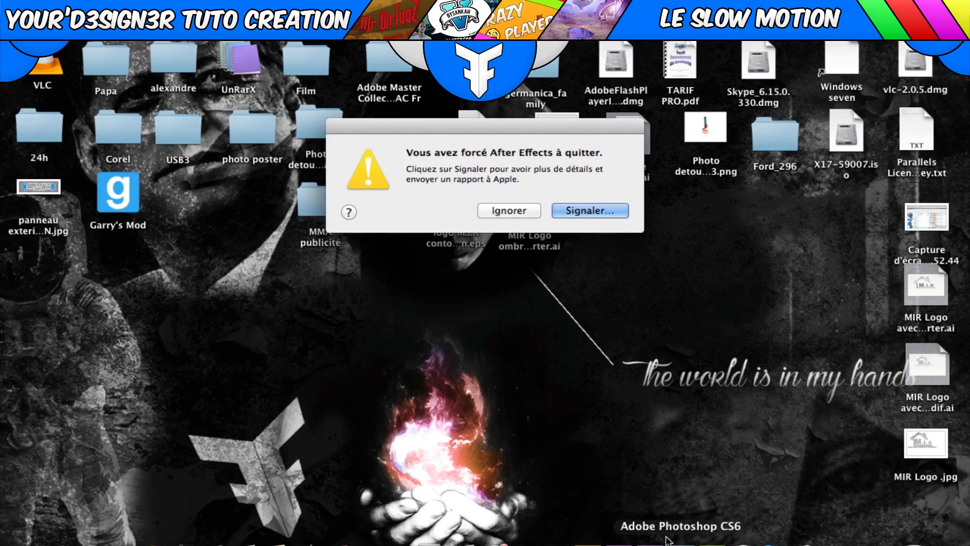
{"action": "left_click", "coordinate": [499, 211]}
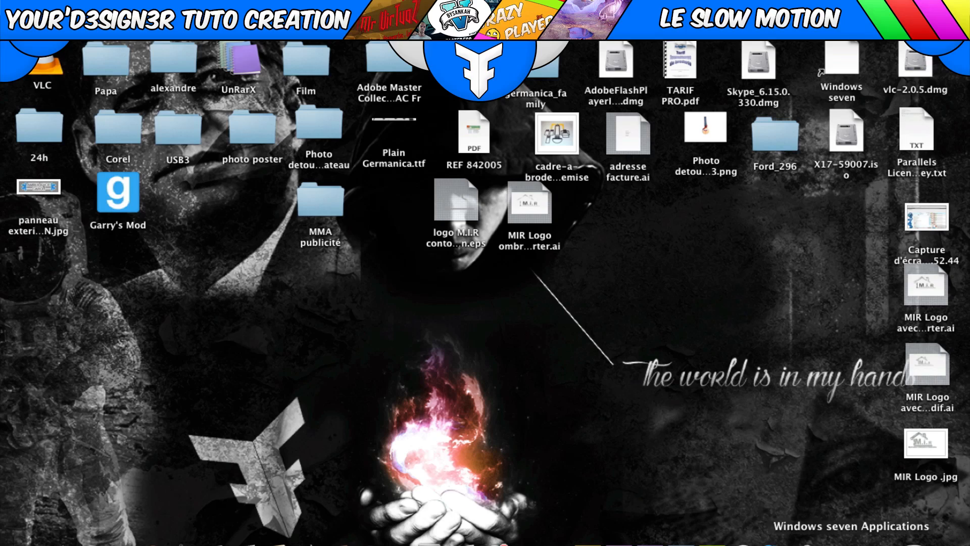
{"action": "right_click", "coordinate": [807, 542]}
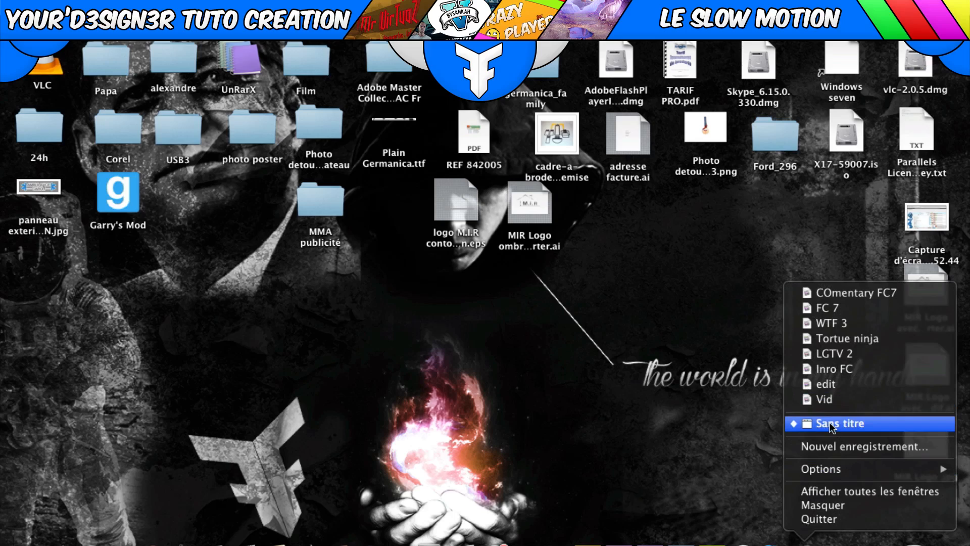
{"action": "left_click", "coordinate": [834, 444]}
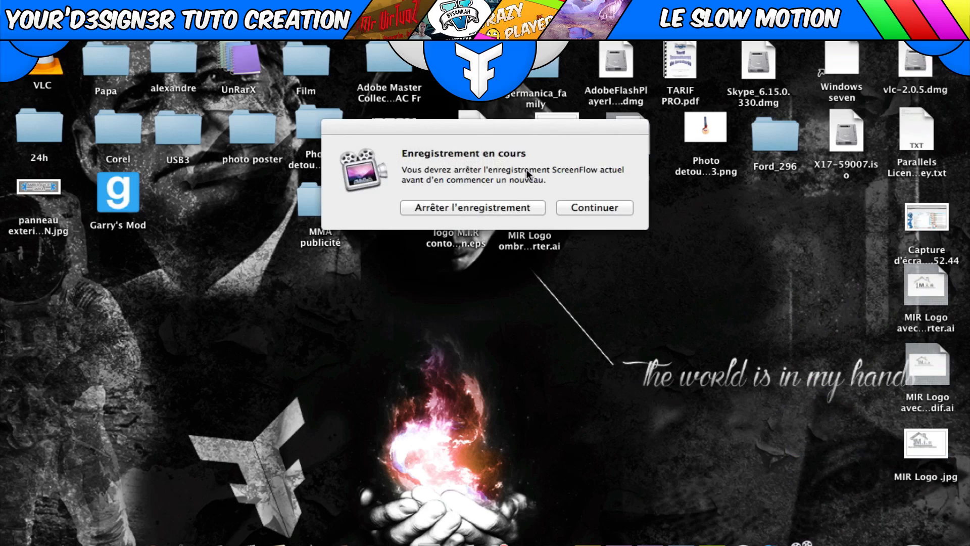